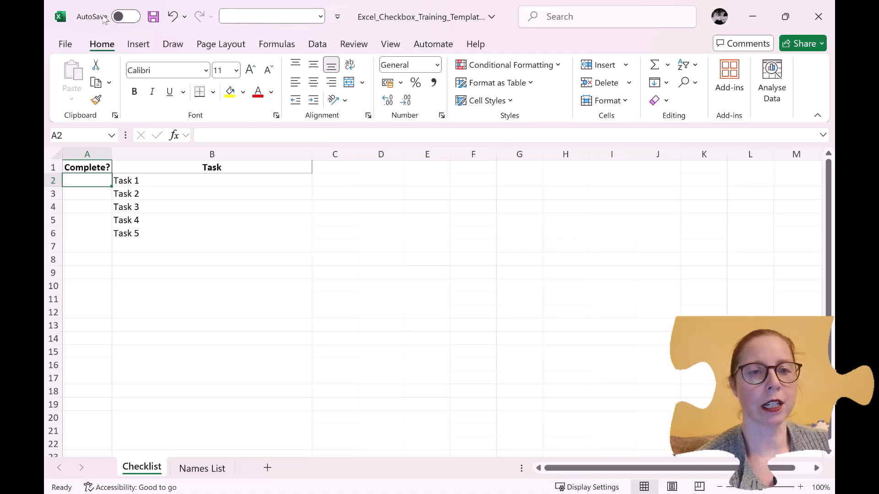
Enable the Developer tab in the ribbon customisation settings
click(337, 17)
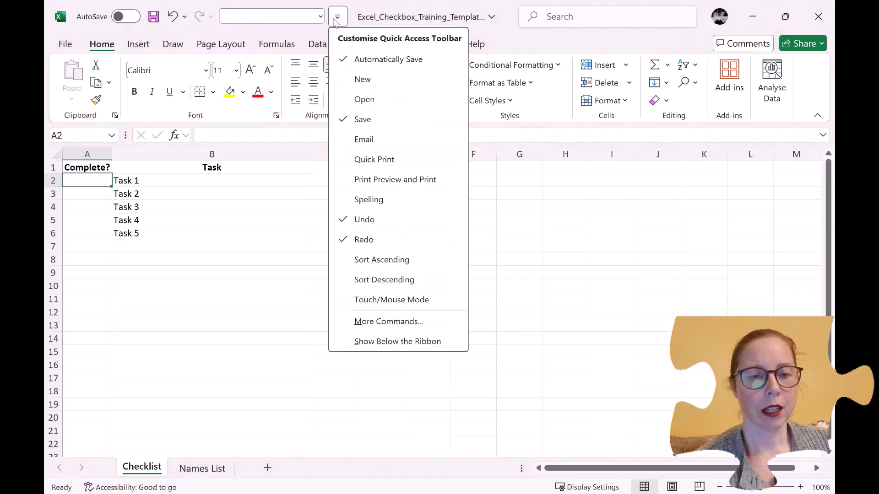
click(361, 323)
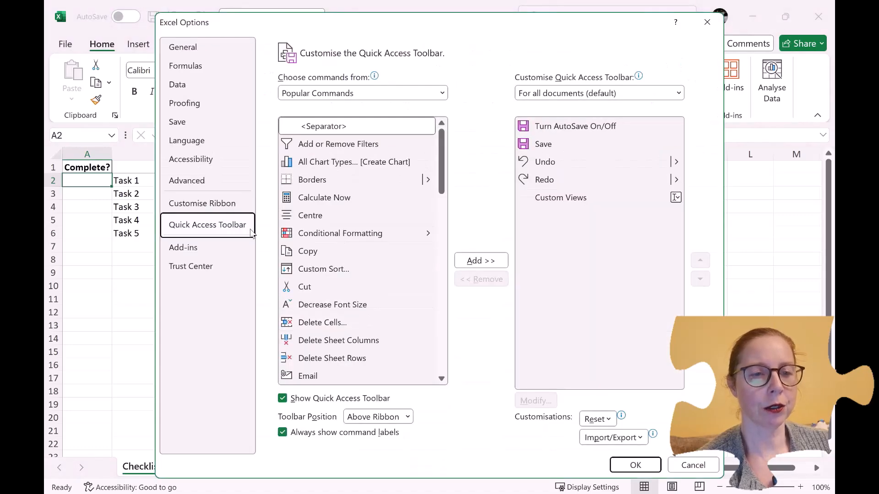
click(208, 205)
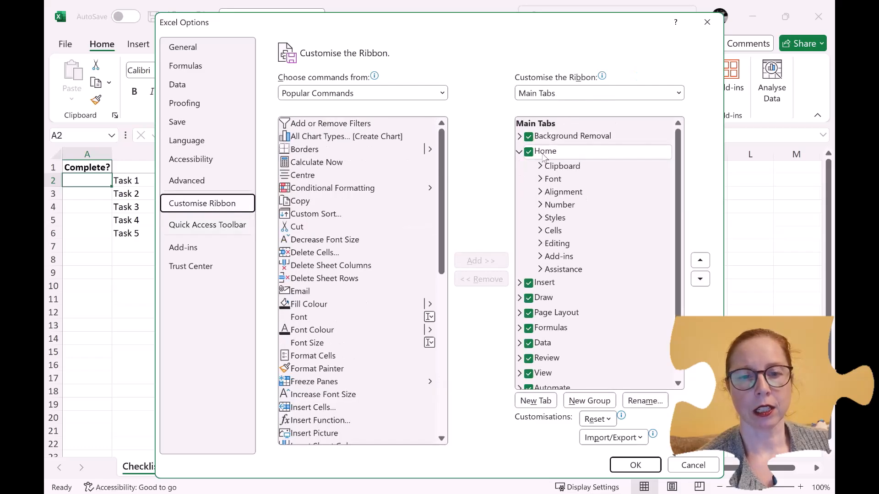
click(519, 151)
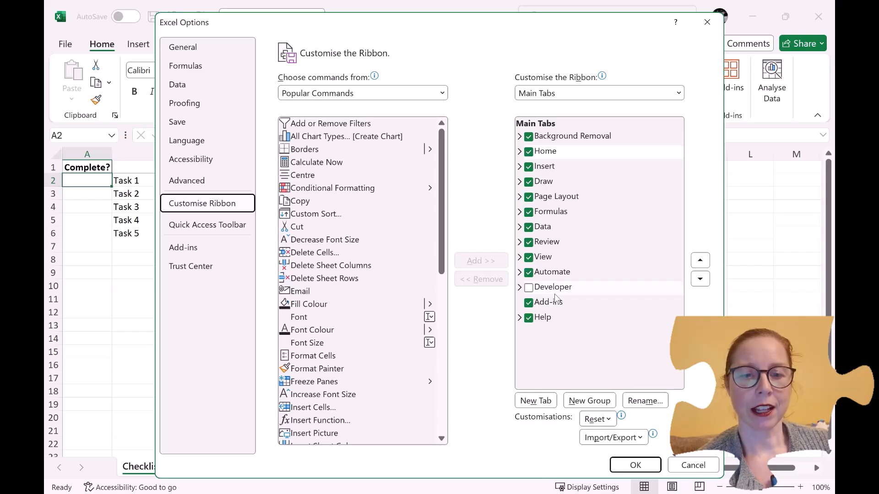
click(529, 289)
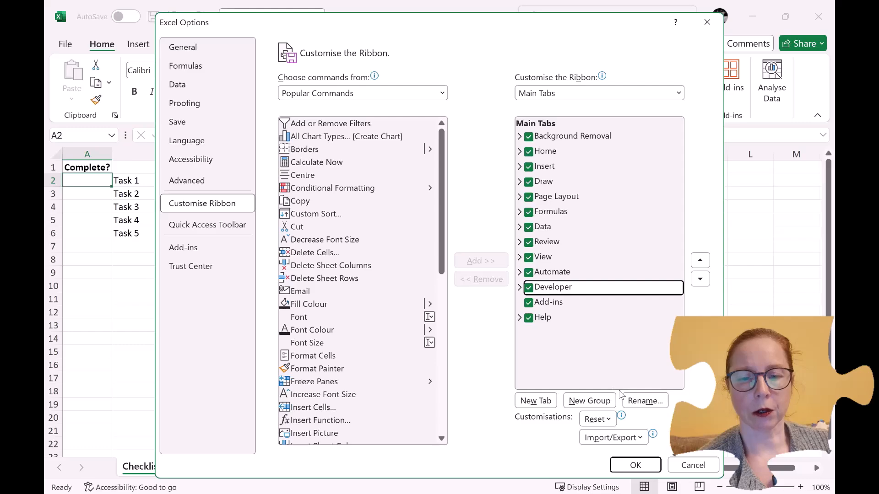
click(639, 468)
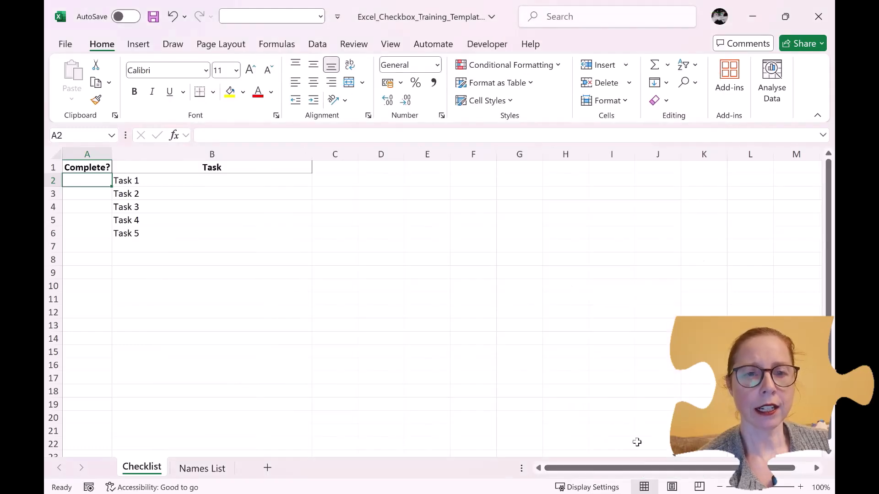
Insert a form control checkbox on the Checklist sheet and position it in cell A2 beside Task 1
click(486, 44)
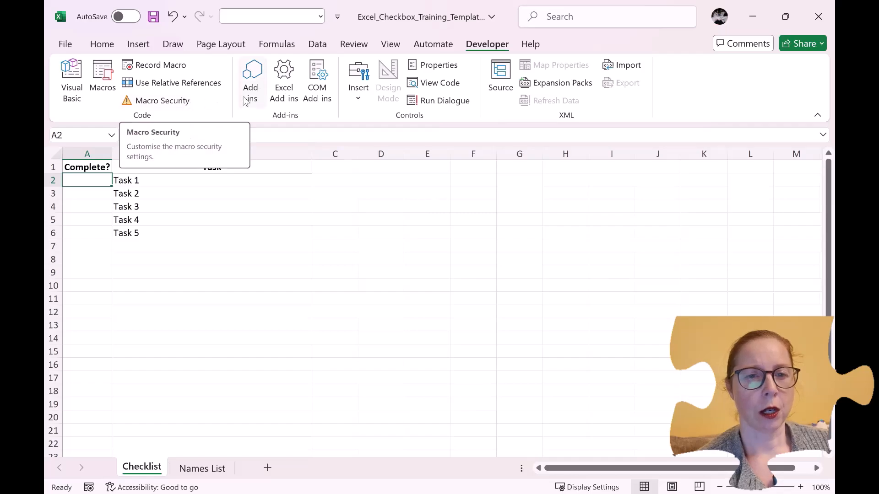
click(359, 97)
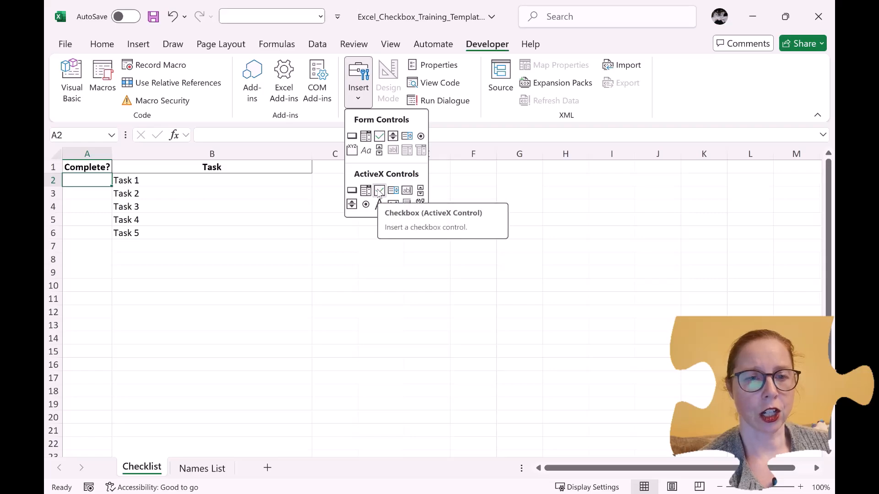
click(380, 138)
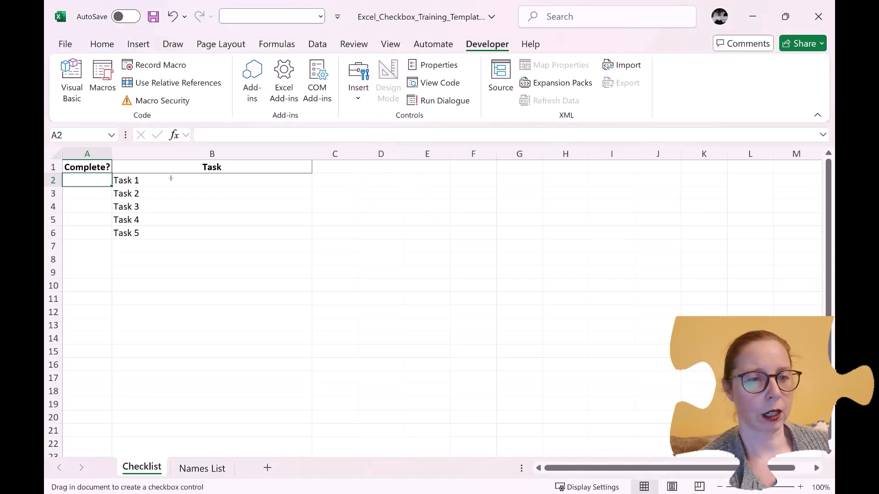
click(76, 174)
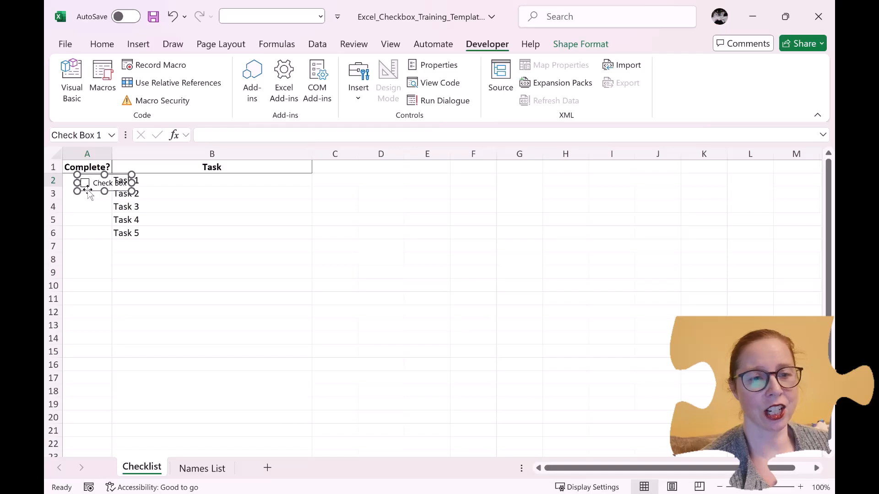
mouse_move(86, 193)
mouse_down()
mouse_move(73, 188)
mouse_move(207, 193)
mouse_move(81, 186)
mouse_up()
Remove the label text from the Task 1 checkbox so only the box remains
click(103, 185)
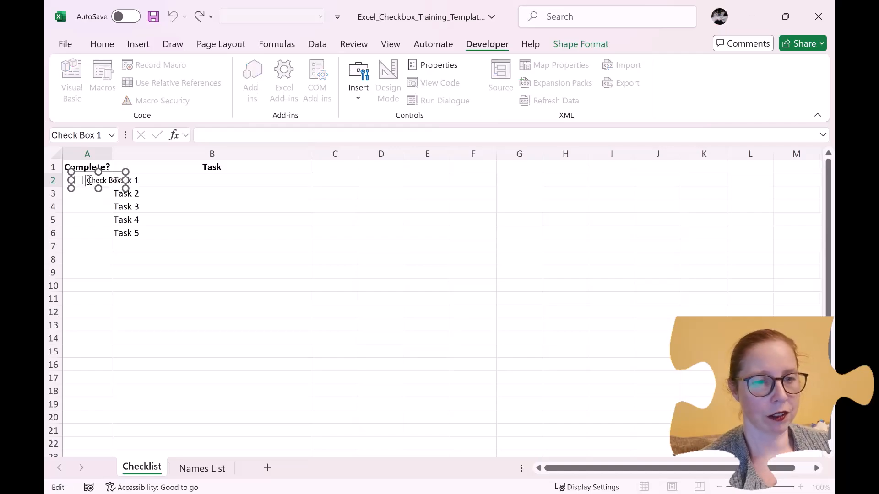
key(BackSpace)
key(BackSpace)
key(BackSpace)
key(BackSpace)
key(BackSpace)
key(BackSpace)
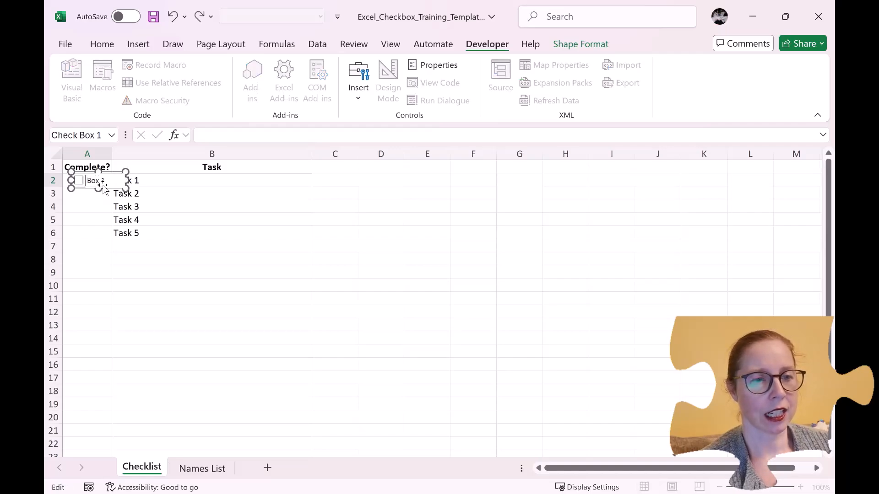
click(88, 195)
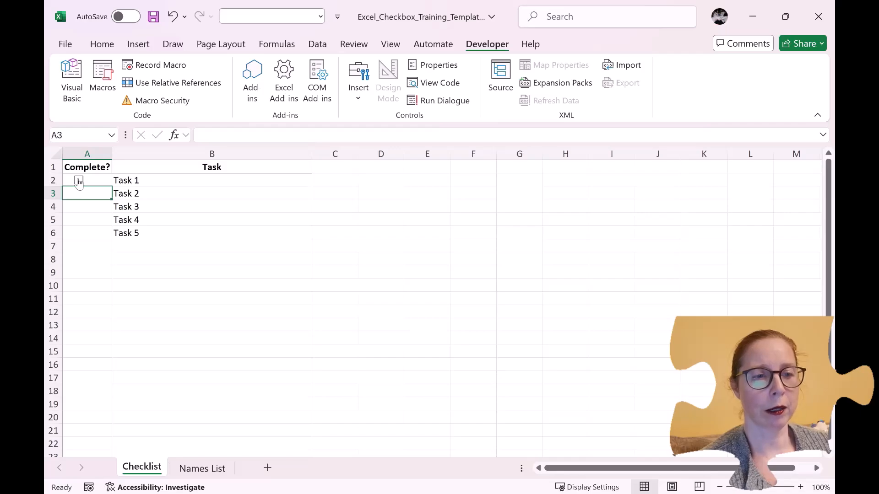
Examine the Format Control settings of the Task 1 checkbox, including its value and cell link options
ctrl+click(79, 182)
right_click(79, 183)
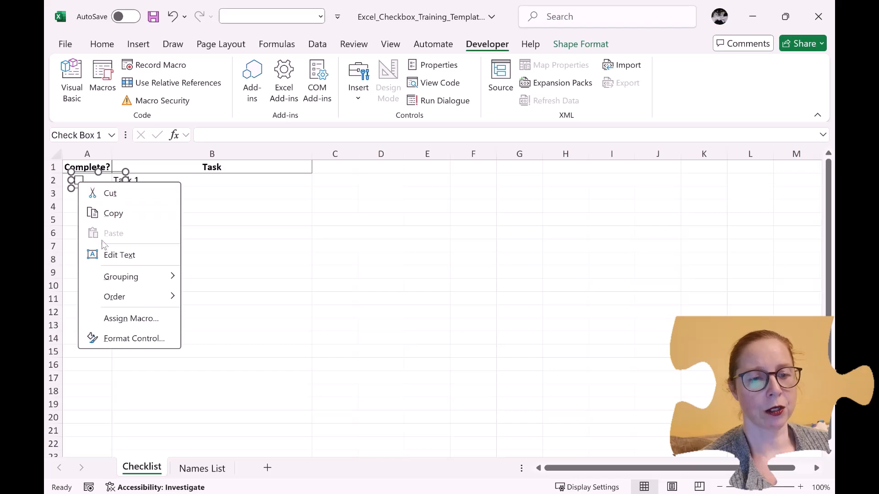
click(130, 339)
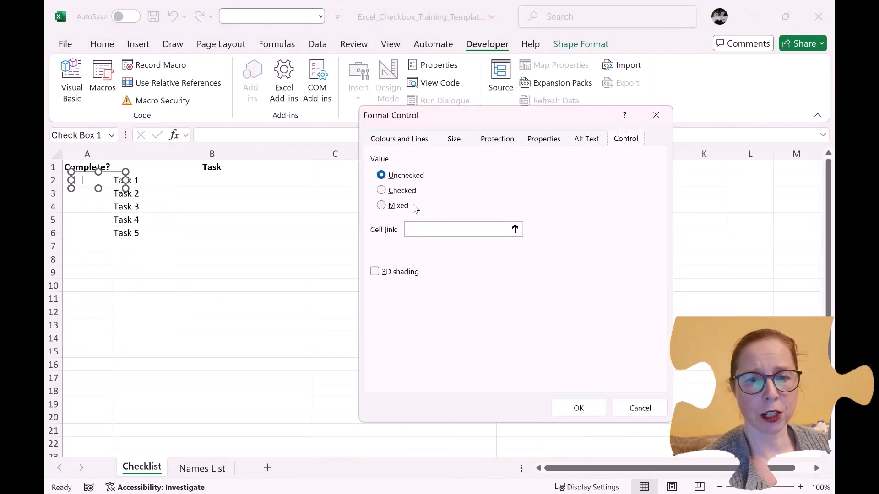
click(661, 113)
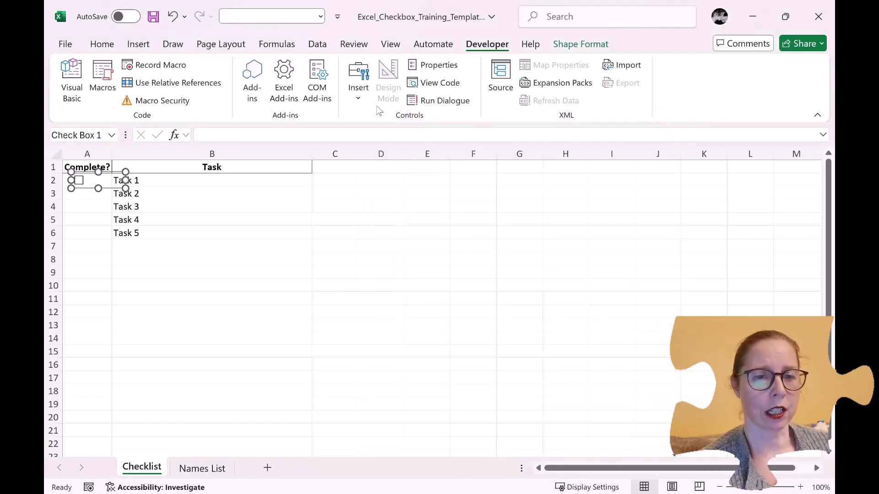
Insert an ActiveX checkbox in cell A3 beside Task 2 and delete it again
click(355, 98)
click(379, 190)
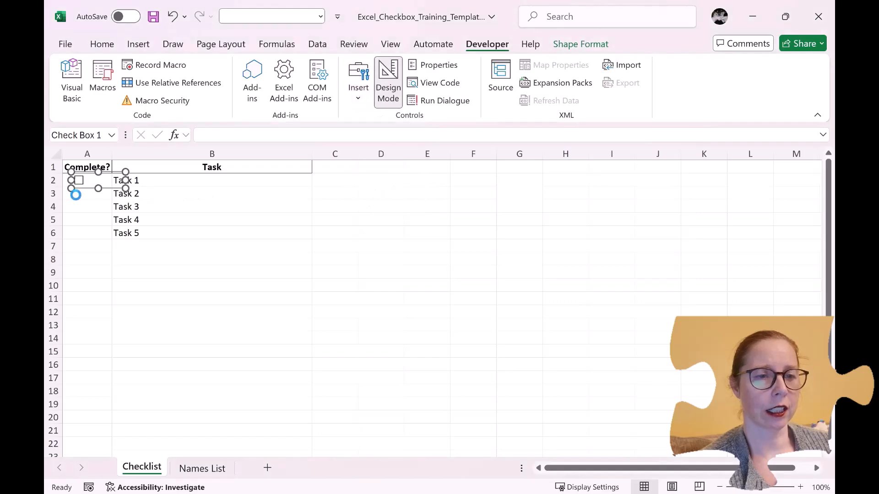
click(76, 194)
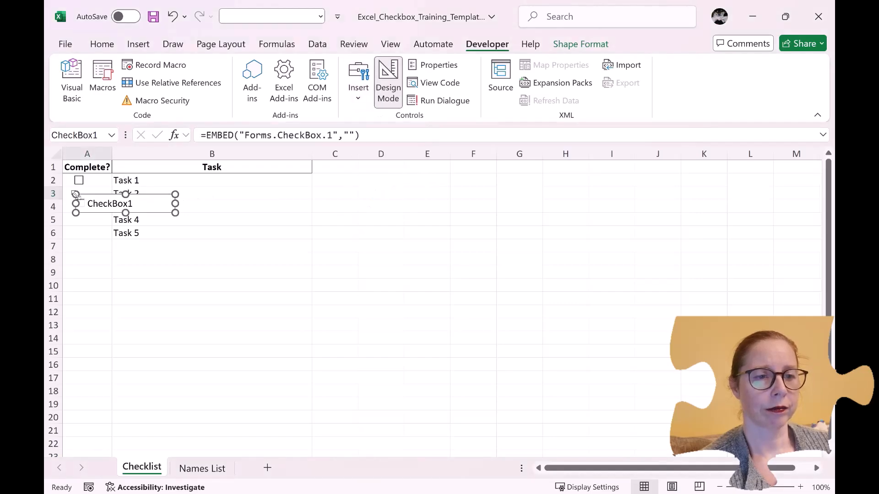
drag(99, 213, 99, 202)
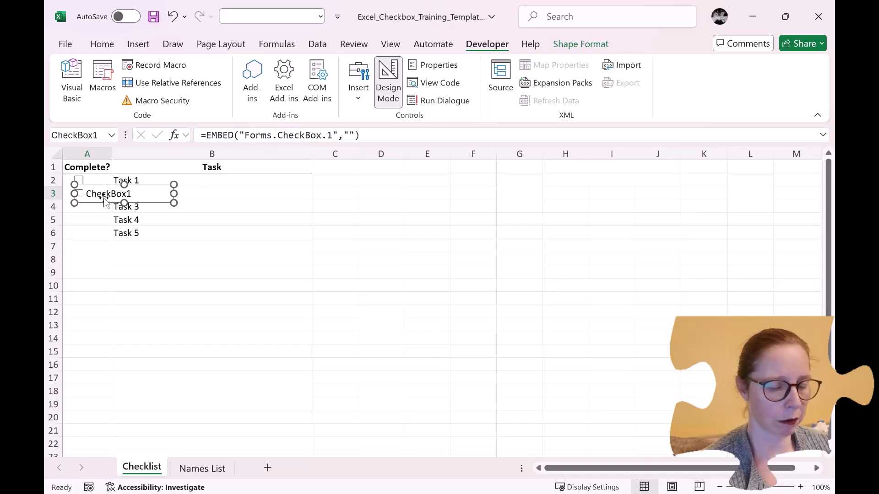
key(Delete)
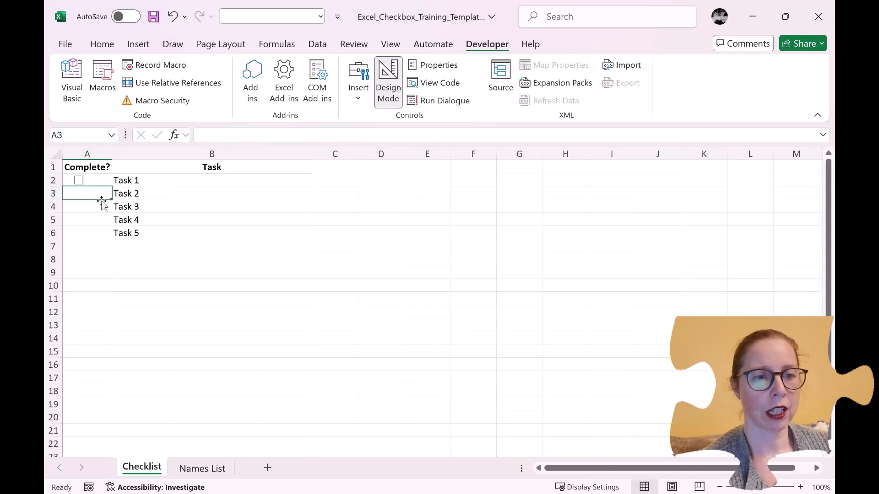
Test the Task 1 checkbox by ticking and unticking it
click(94, 220)
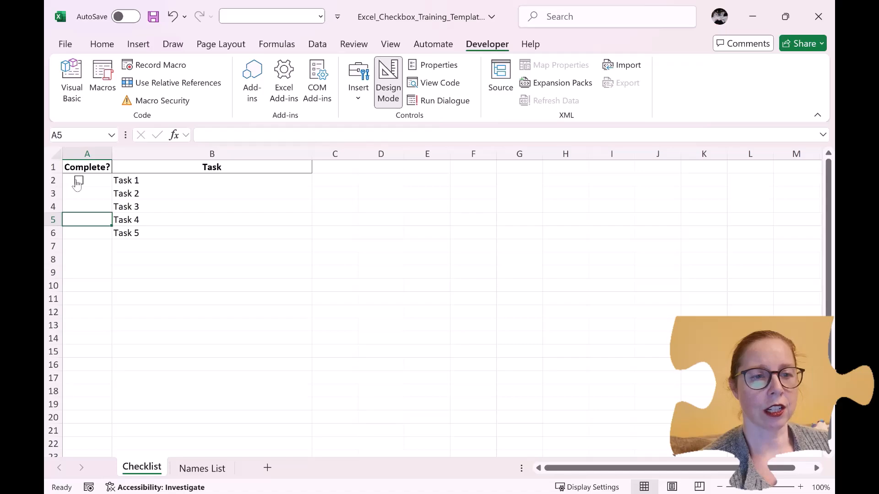
click(77, 181)
click(79, 181)
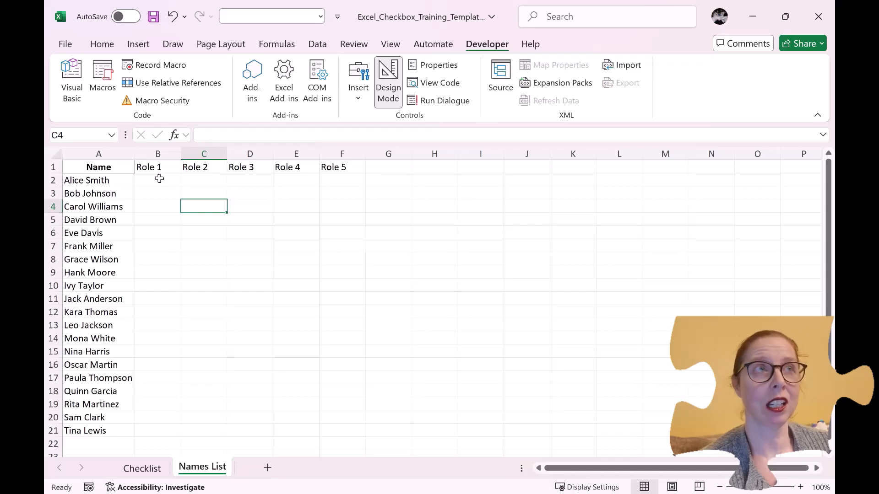
Set the font of cells B2:F21 on the Names List sheet to Wingdings 2
mouse_move(160, 179)
mouse_down()
mouse_move(229, 180)
mouse_move(340, 208)
mouse_move(340, 429)
mouse_move(335, 421)
mouse_up()
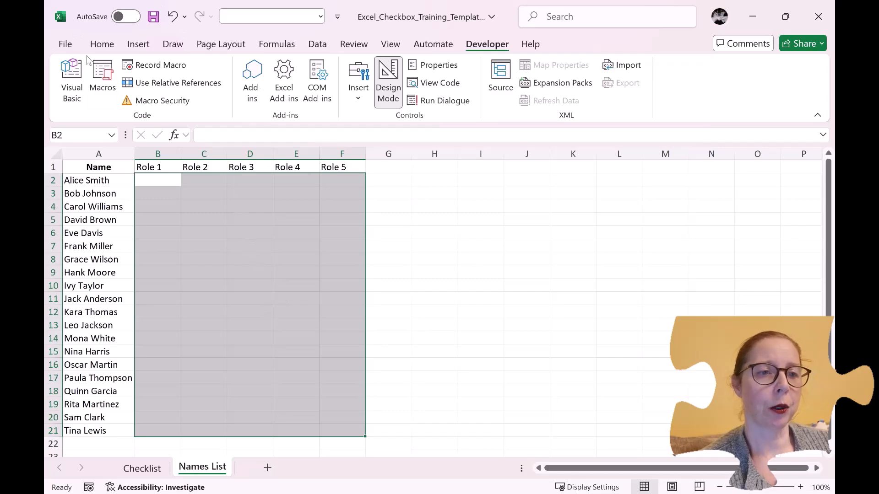
click(96, 45)
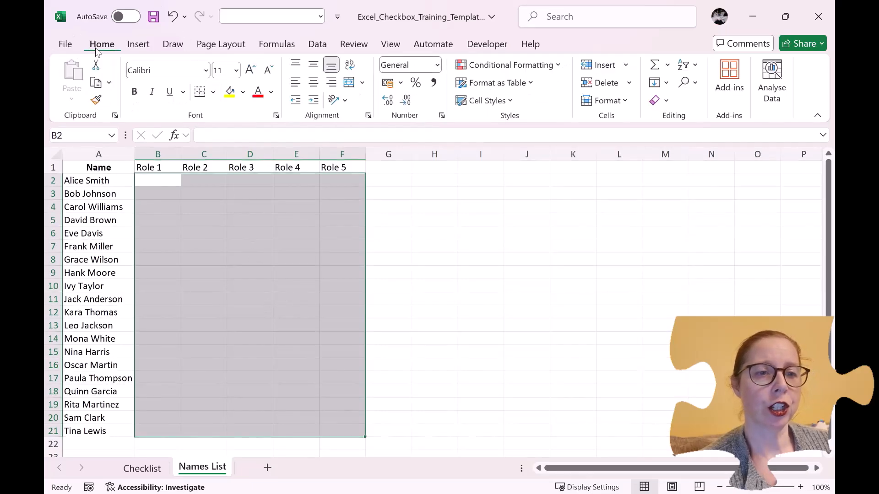
click(205, 70)
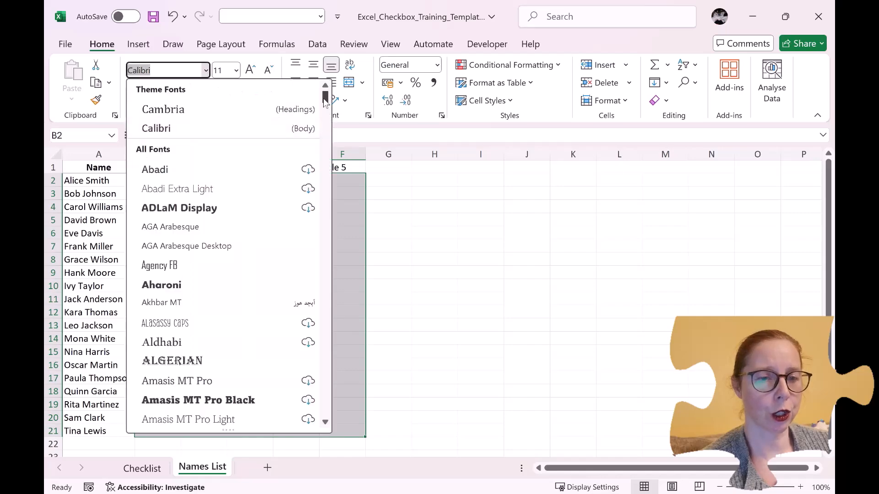
scroll(319, 342, down, 20)
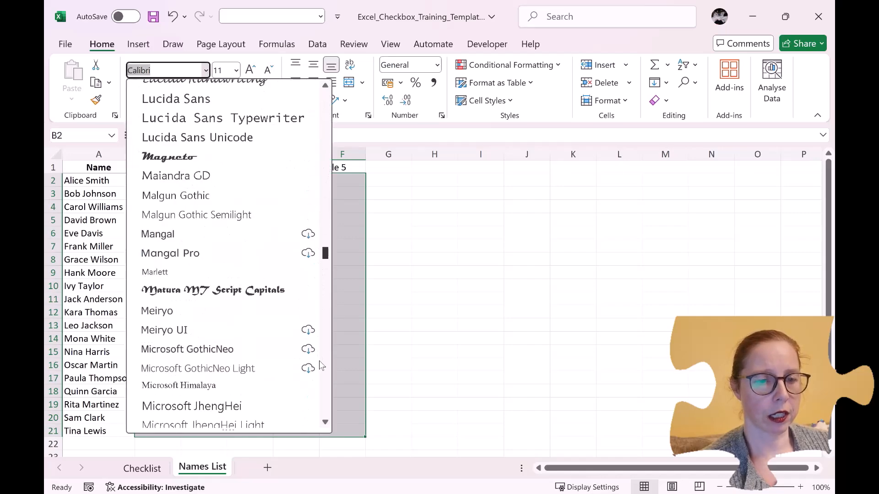
scroll(320, 365, down, 20)
scroll(325, 403, down, 6)
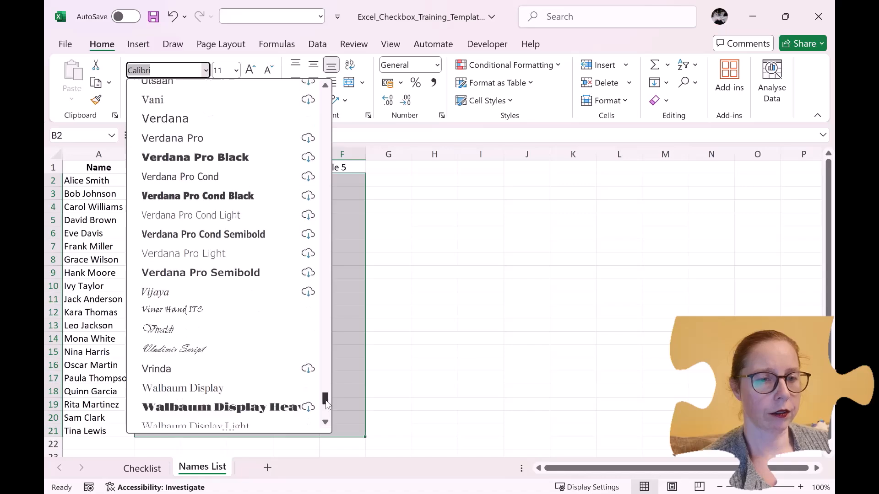
scroll(319, 389, up, 1)
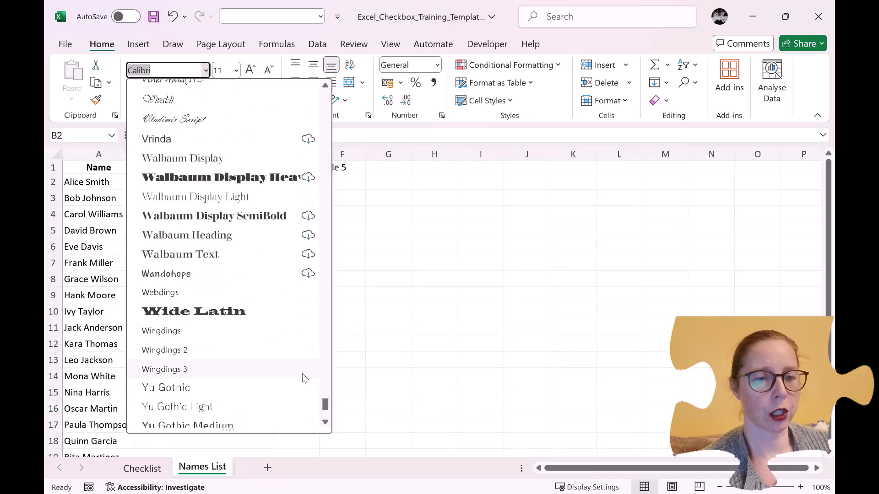
click(263, 354)
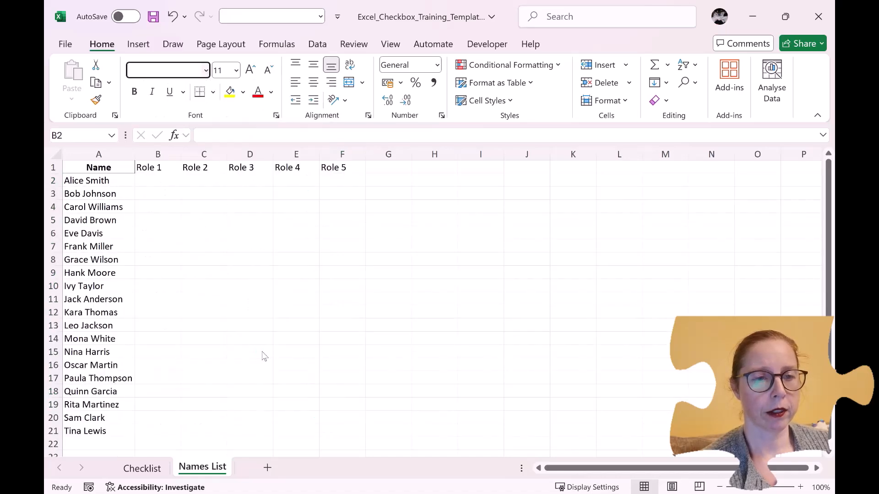
Enter a capital P in cell D2 to add a tick under Role 3 for the first listed person
click(156, 199)
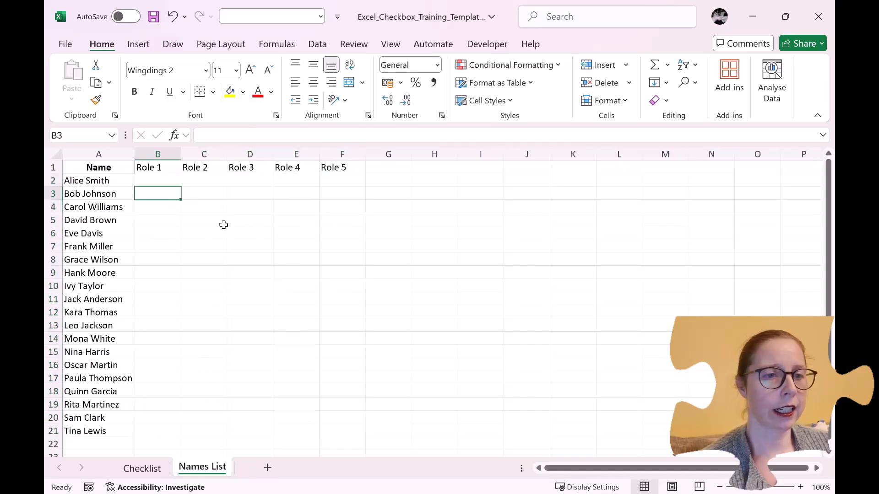
click(148, 179)
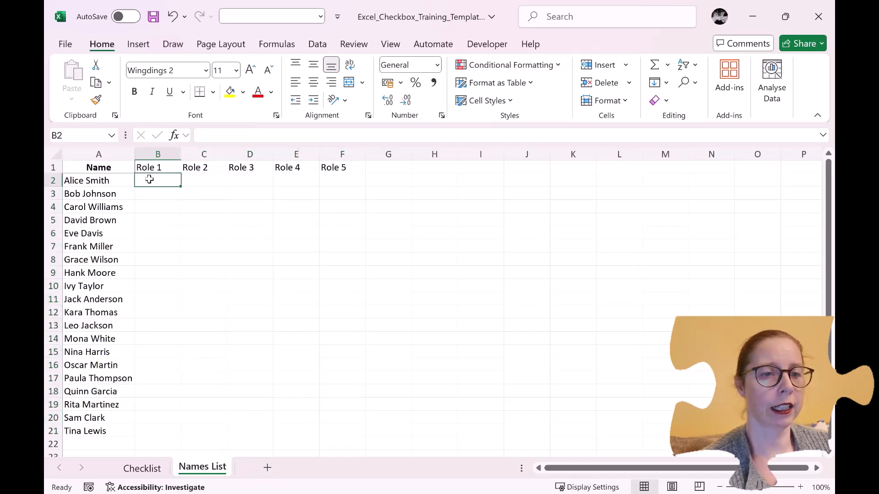
click(231, 181)
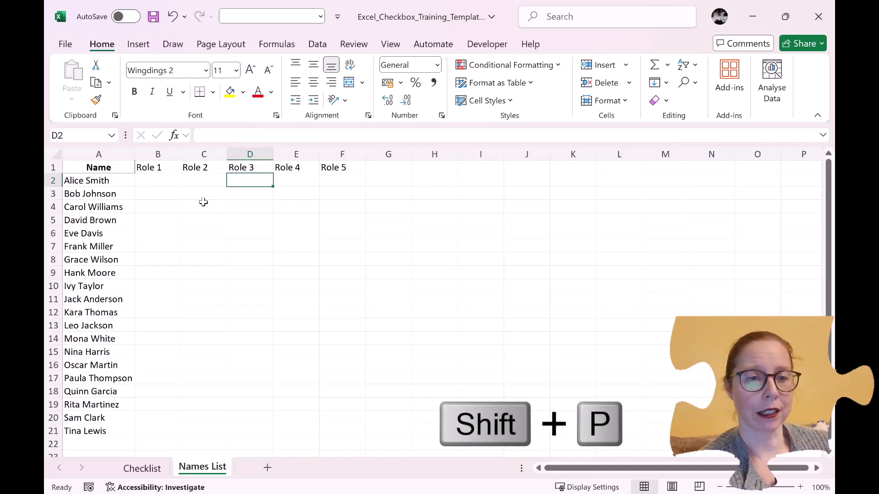
text(P)
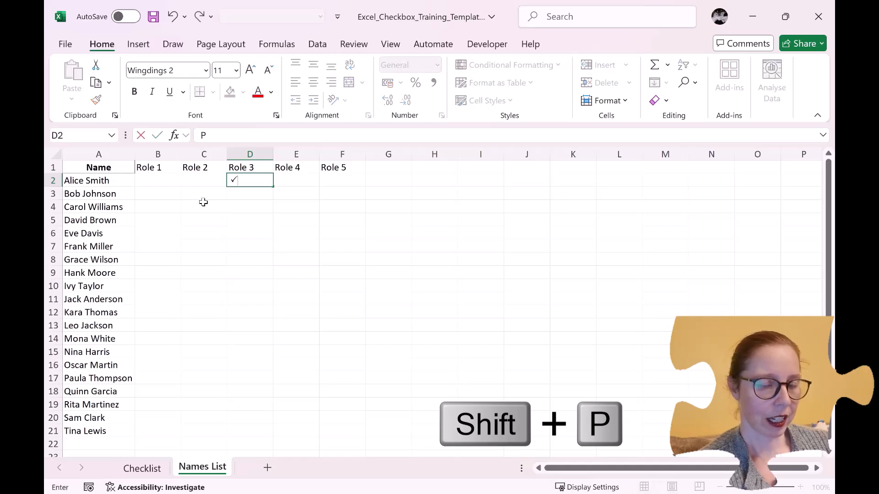
key(Return)
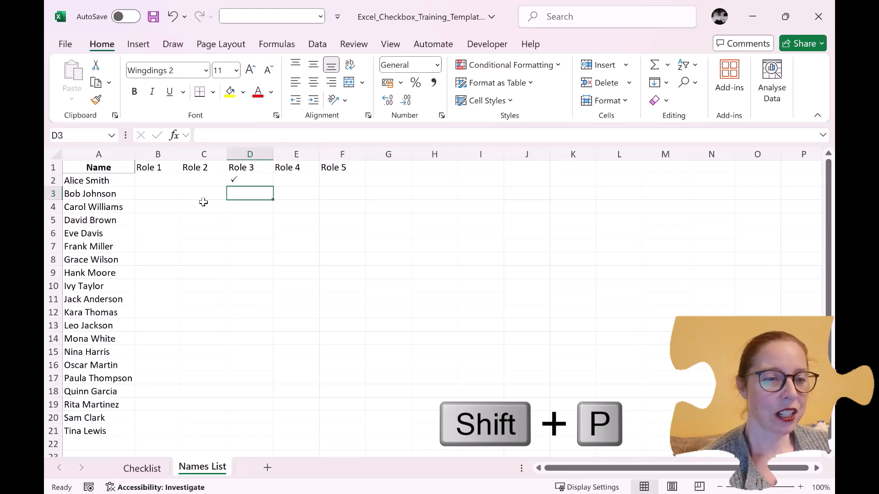
click(200, 194)
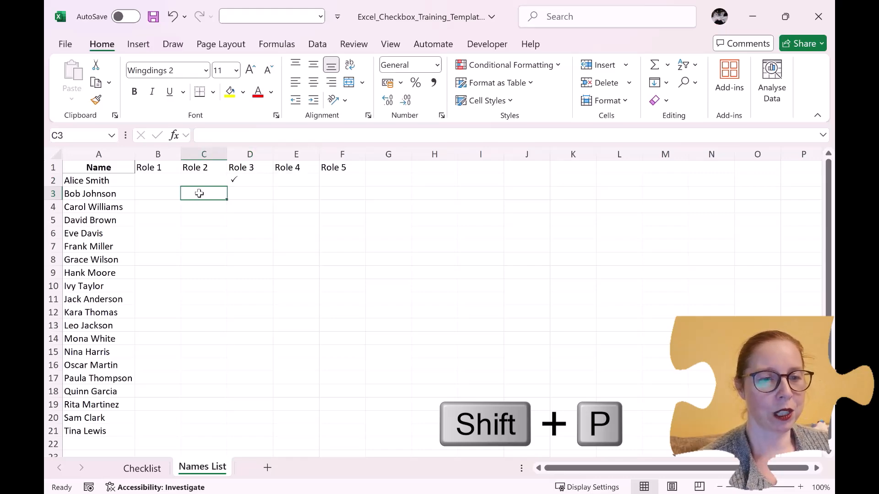
Enter a capital P in cells C3, D5, B6 and E7 to add ticks under the matching roles
text(P)
key(Return)
click(239, 222)
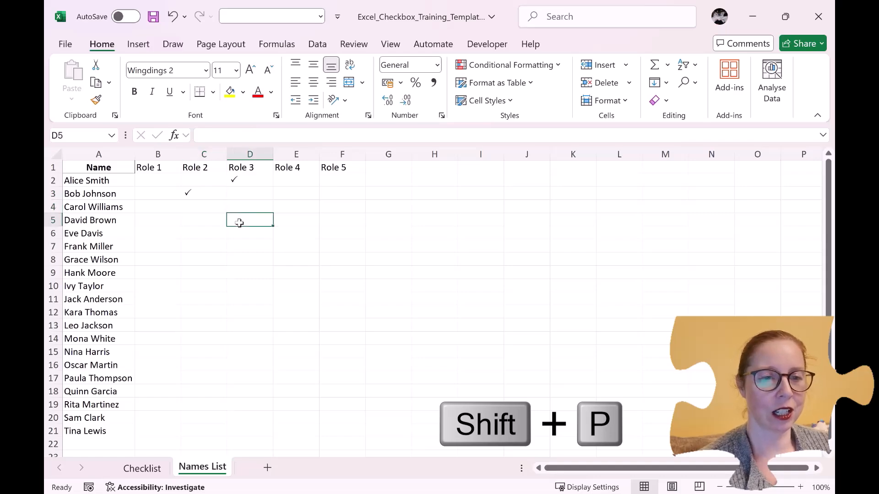
text(P)
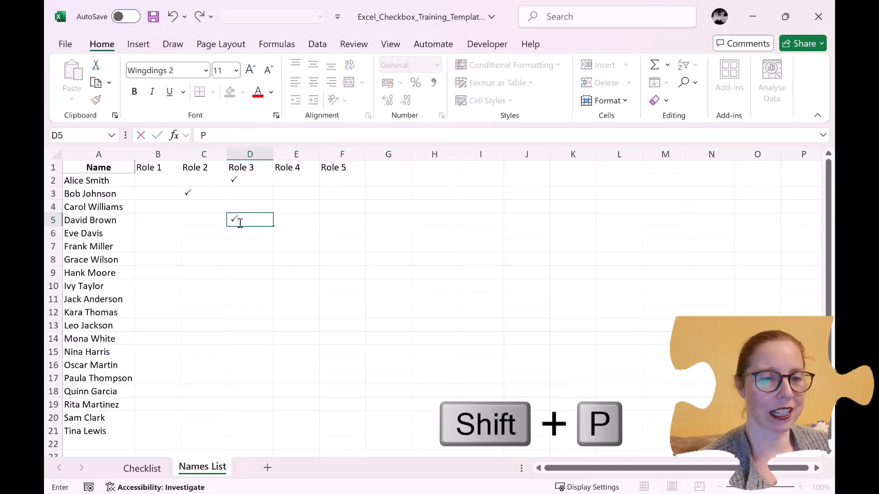
click(155, 232)
text(P)
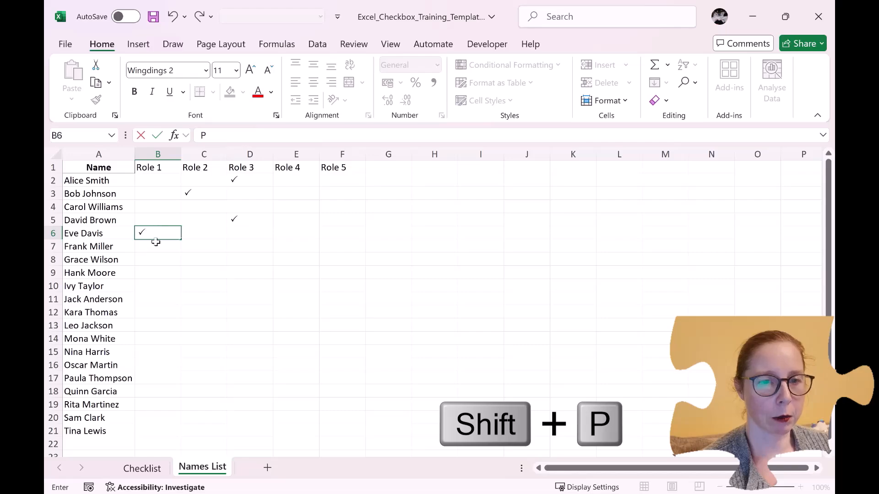
click(313, 249)
text(P)
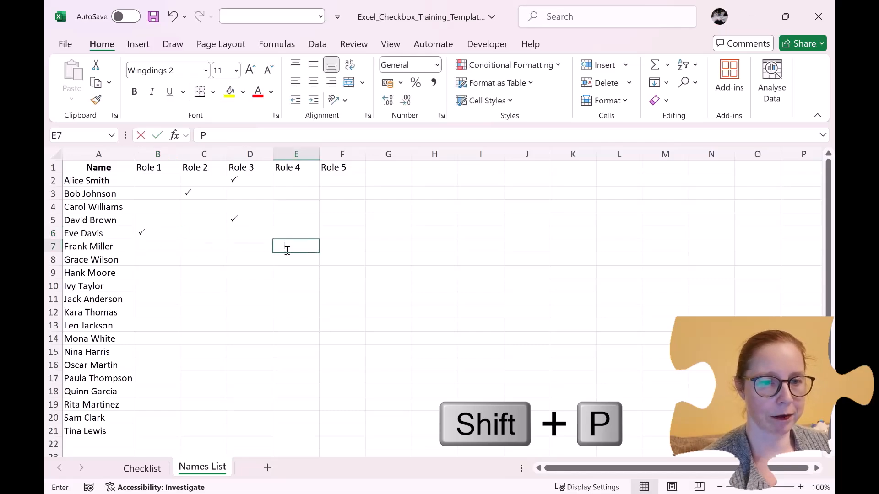
Add ticks by entering a capital P in cells C9, B10, C8, D11 and F12
click(191, 275)
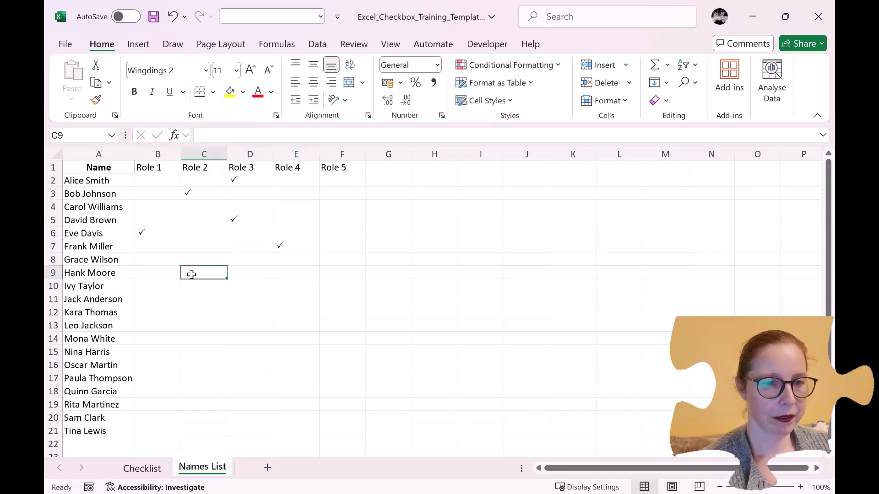
text(P)
click(156, 285)
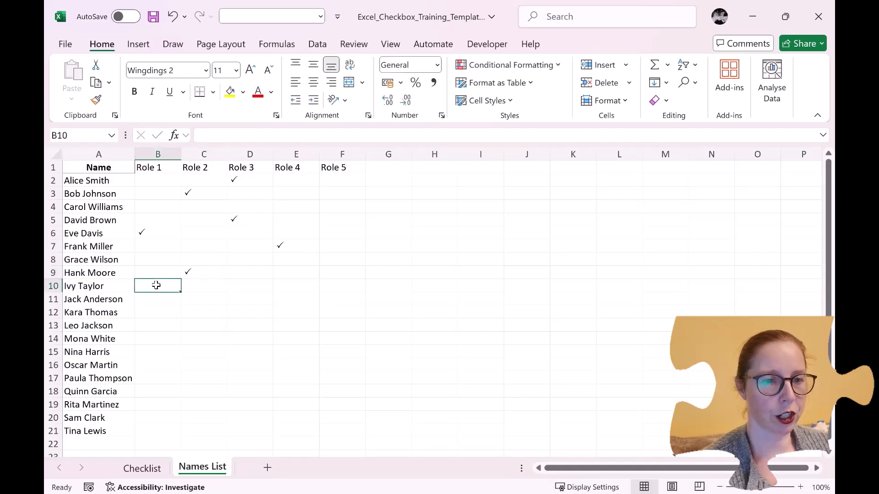
text(P)
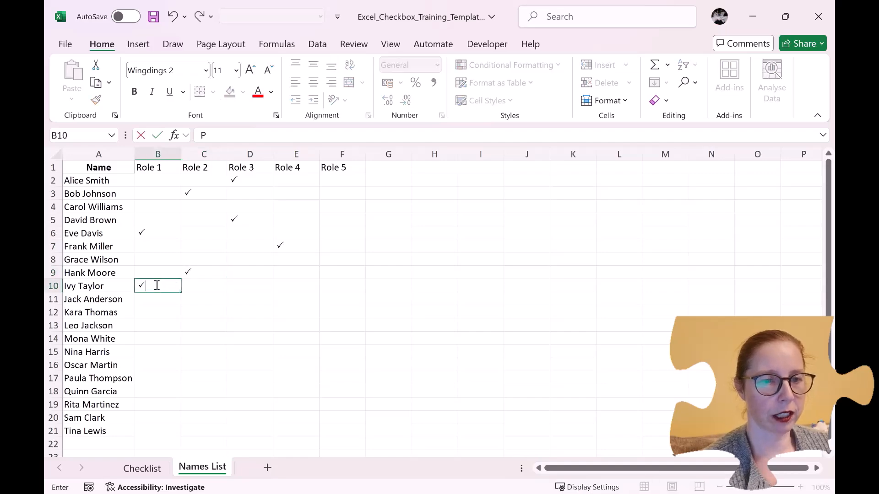
click(211, 259)
text(P)
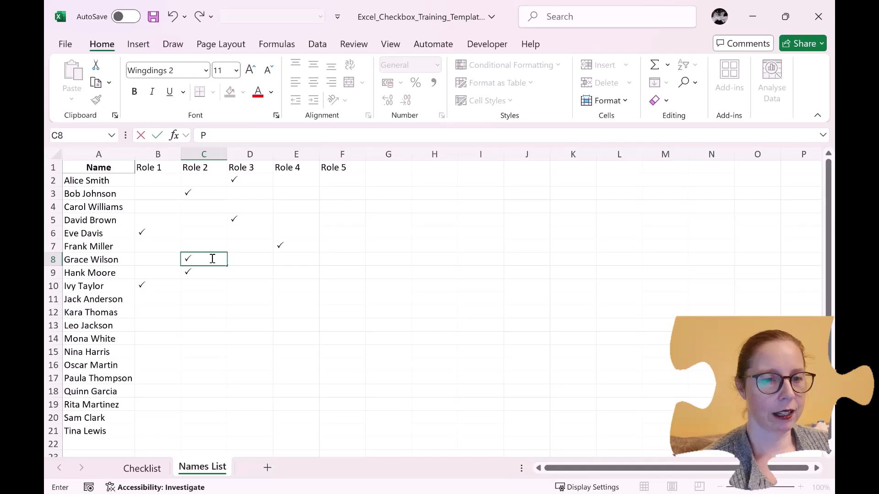
click(204, 300)
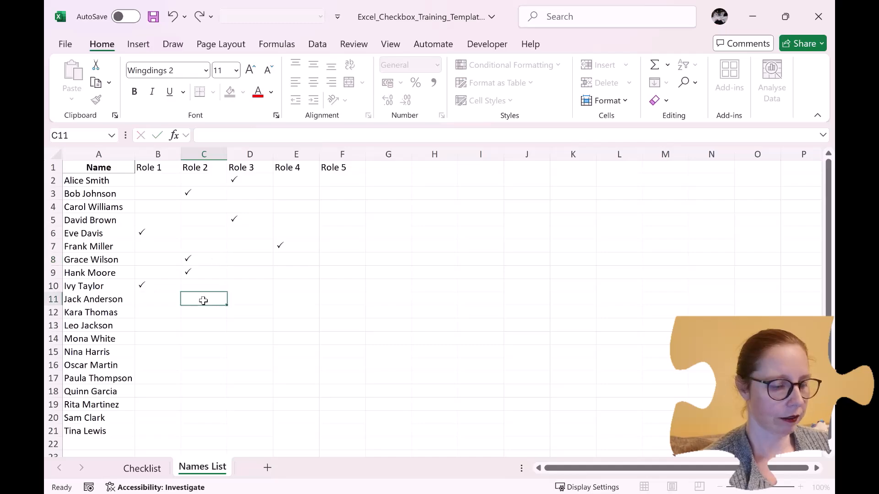
click(258, 301)
text(P)
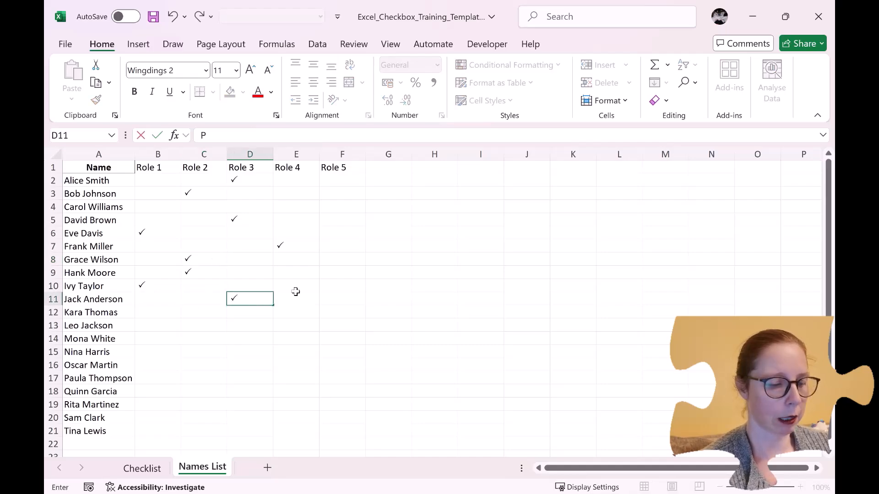
click(333, 315)
text(P)
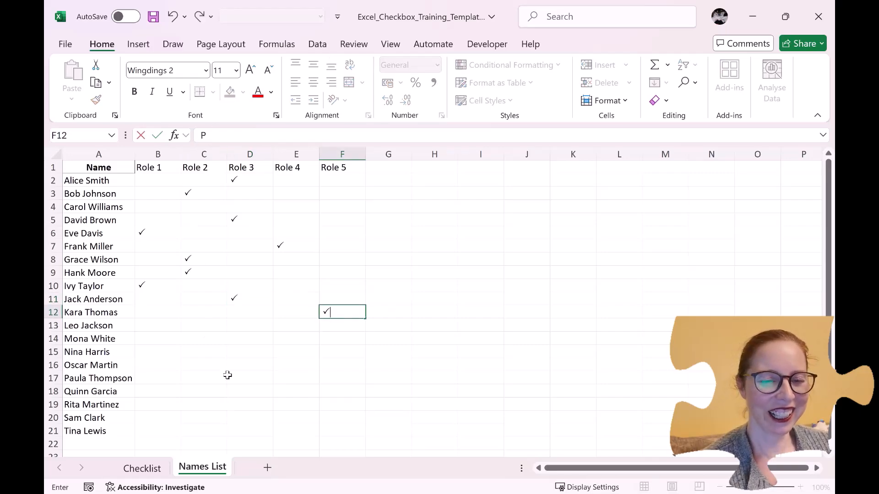
click(232, 341)
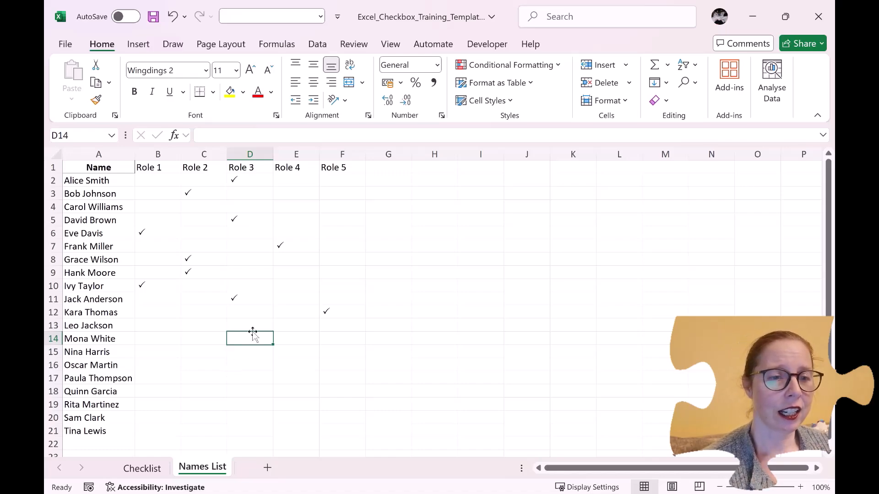
Open the Symbol dialog for cell D3 and set its font to Wingdings 2
click(252, 196)
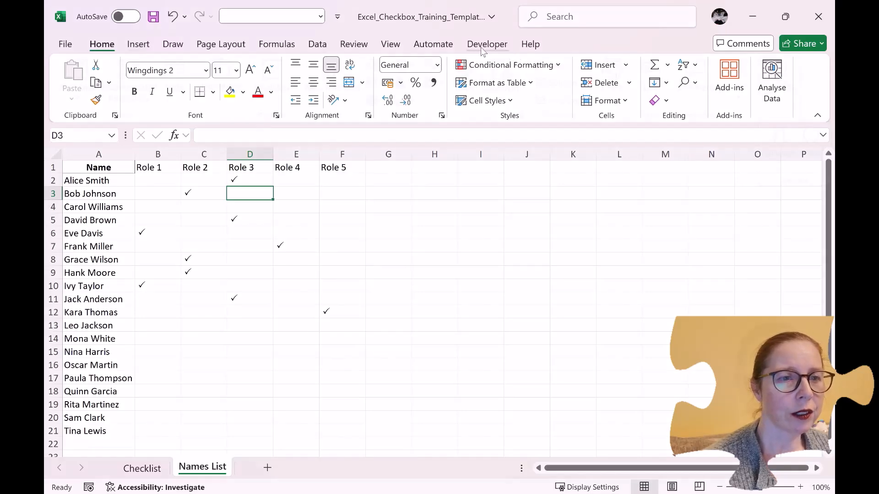
click(817, 147)
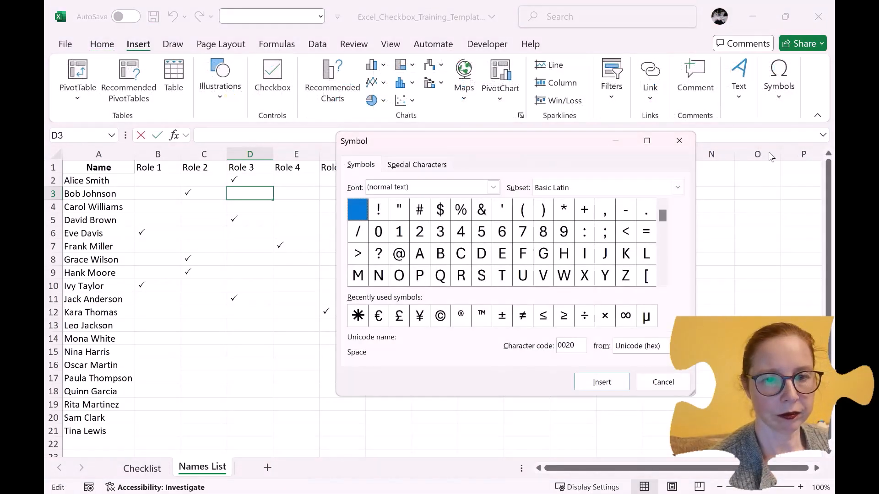
click(494, 188)
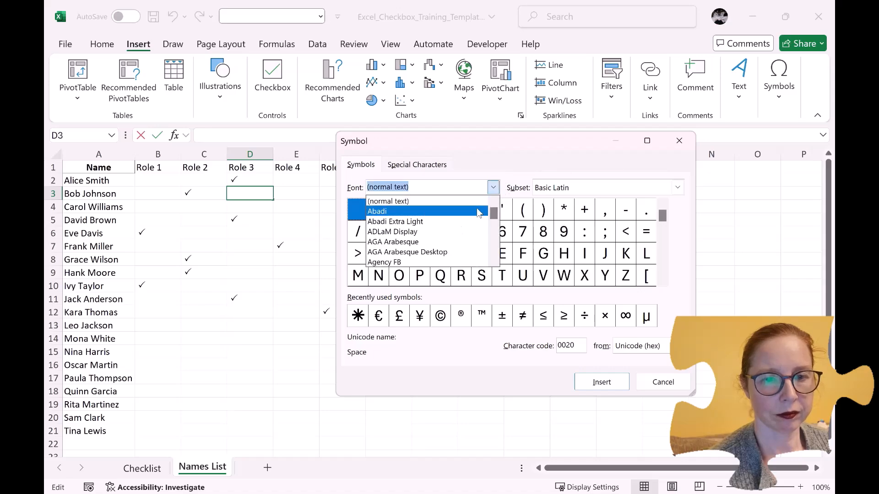
drag(493, 214, 490, 271)
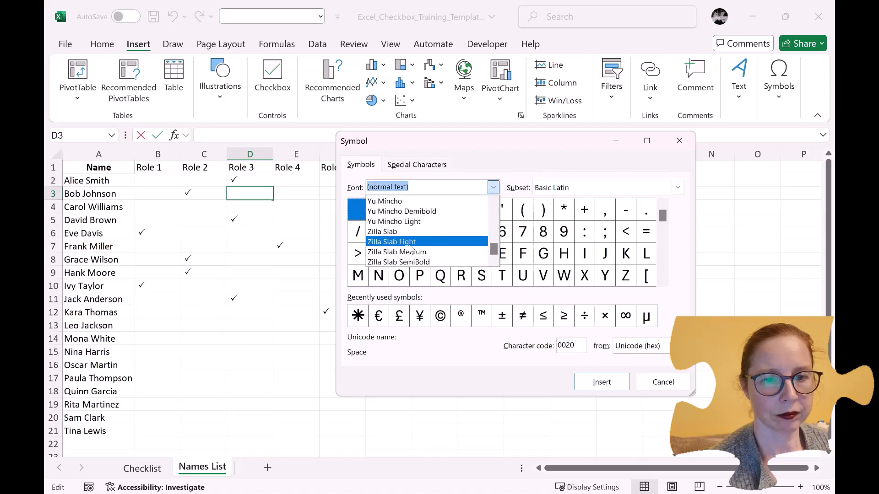
scroll(430, 234, up, 1)
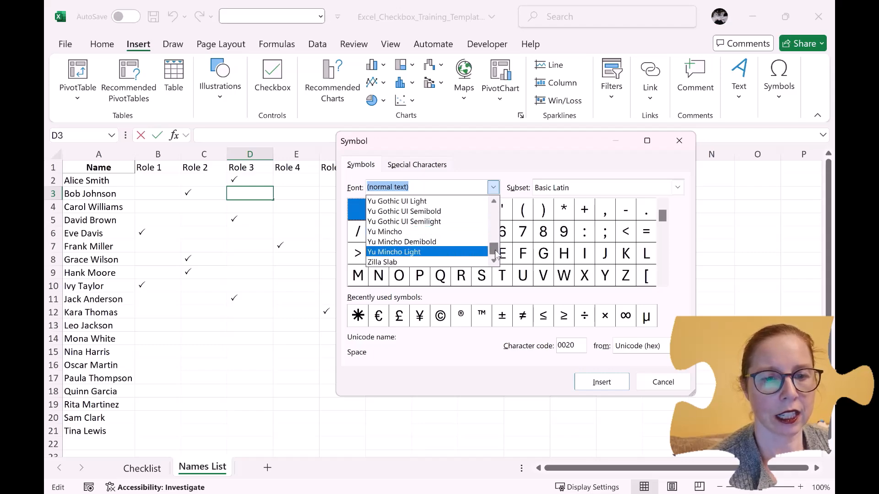
mouse_move(492, 253)
mouse_down()
mouse_move(496, 241)
mouse_move(493, 249)
mouse_up()
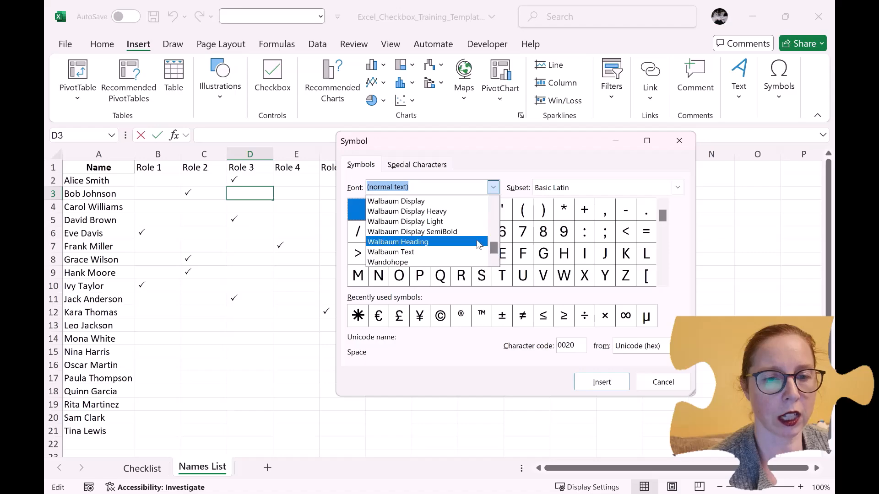
scroll(438, 241, up, 1)
scroll(438, 241, down, 3)
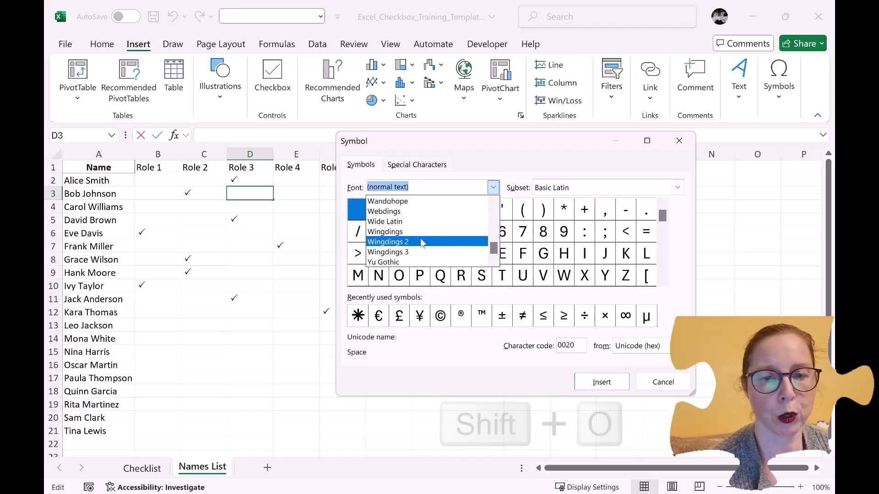
click(421, 239)
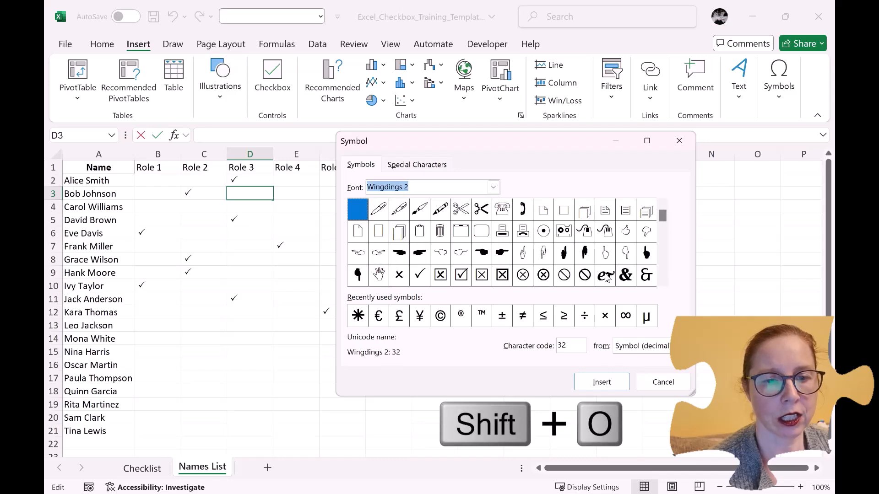
Insert the plain cross symbol with character code 79 into cell D3 and close the Symbol dialog
click(400, 277)
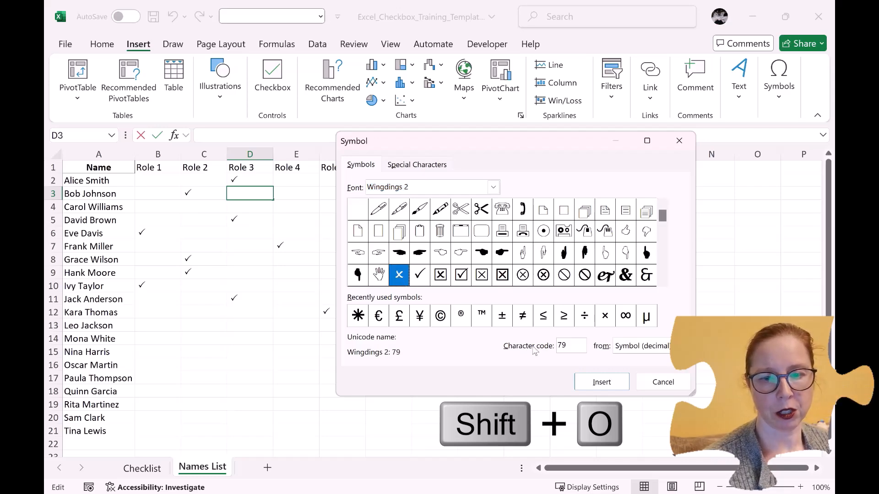
click(603, 383)
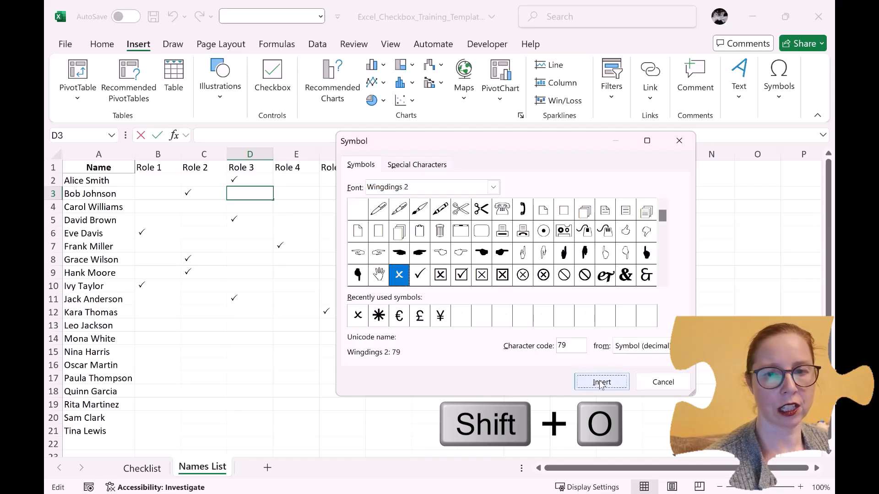
click(682, 142)
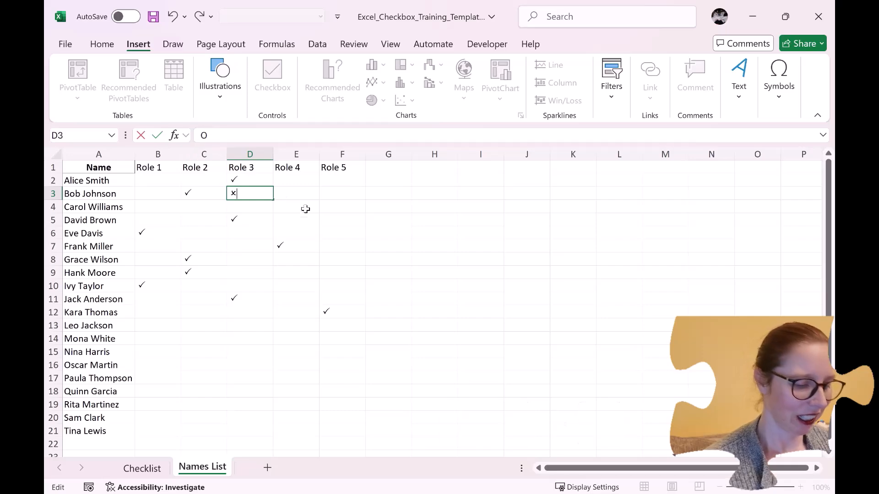
Enter a capital O in cell E3 for a cross and a capital P in cell E4 for a tick
click(307, 188)
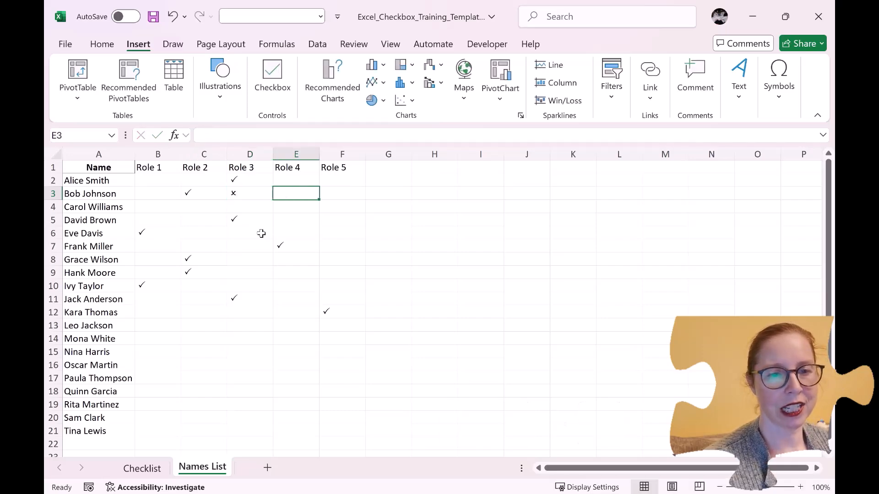
text(O)
key(Return)
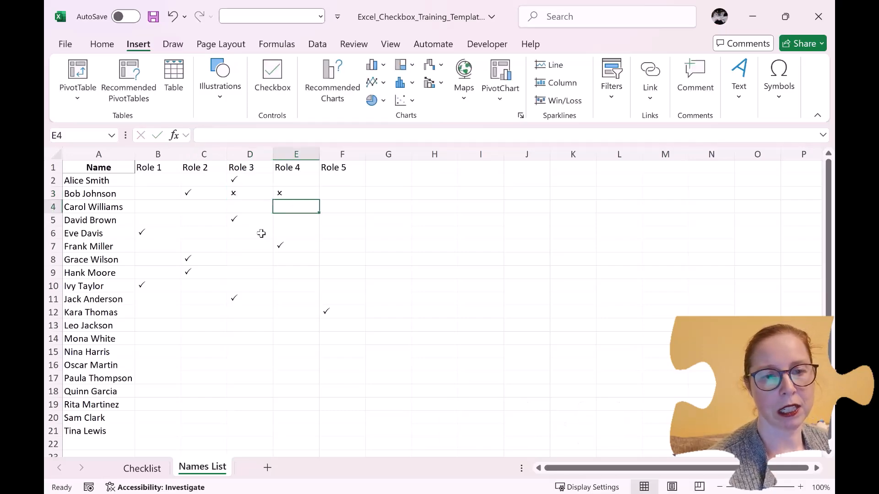
text(P)
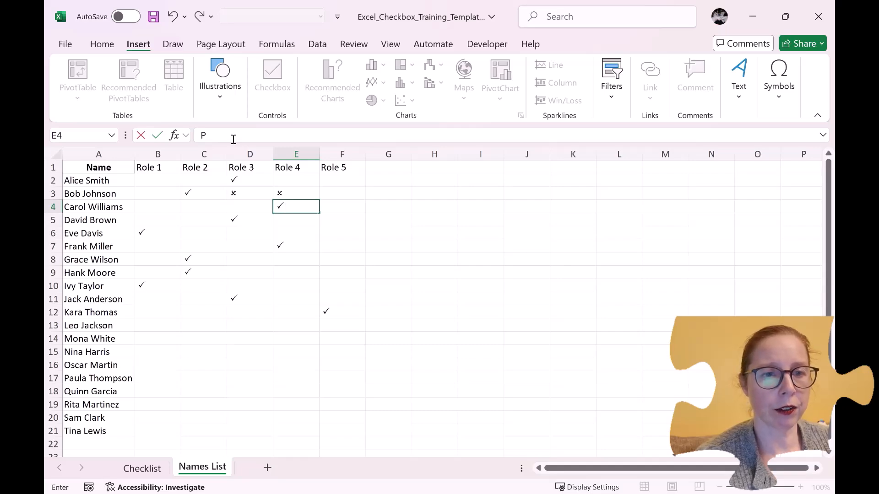
Try a lowercase p in cell E2 and delete it again
click(294, 184)
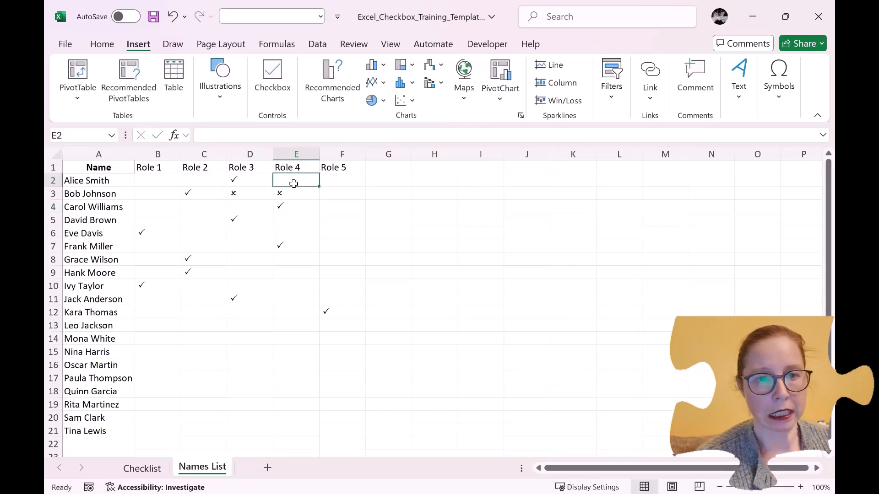
text(p)
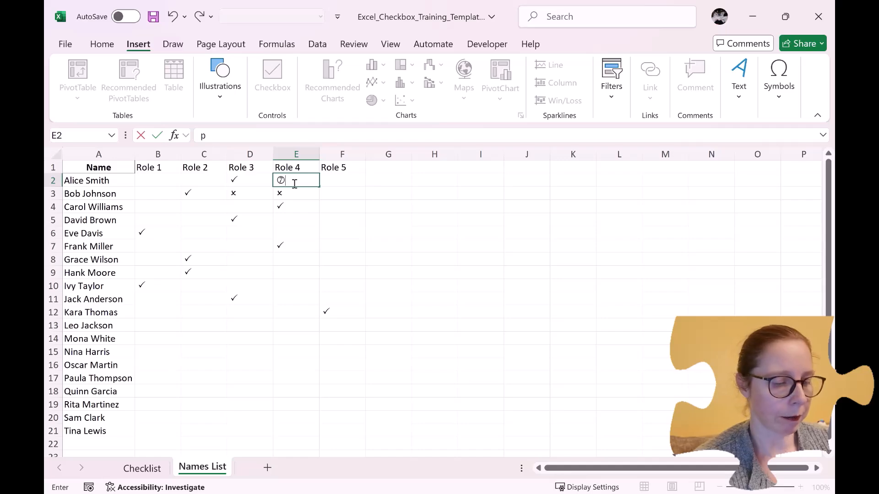
key(BackSpace)
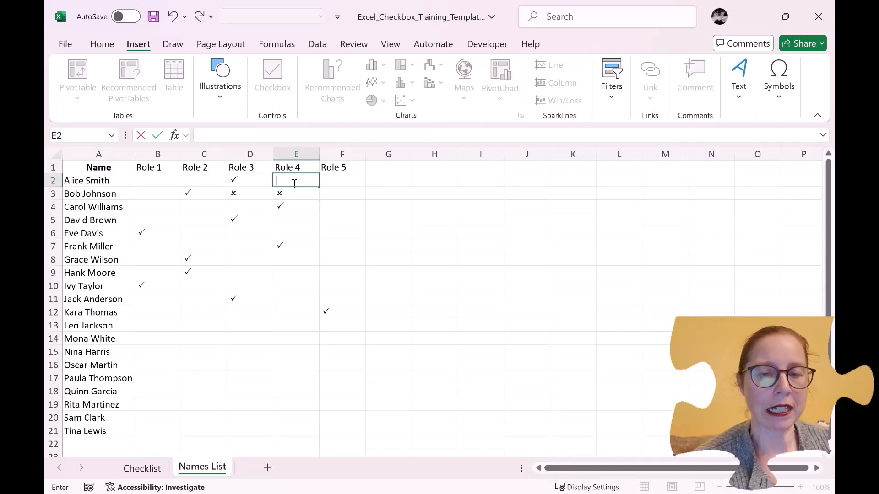
click(293, 220)
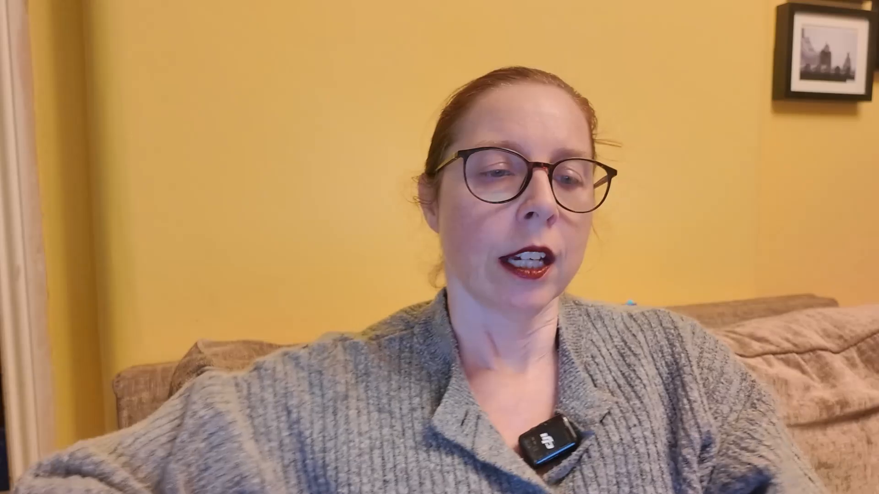